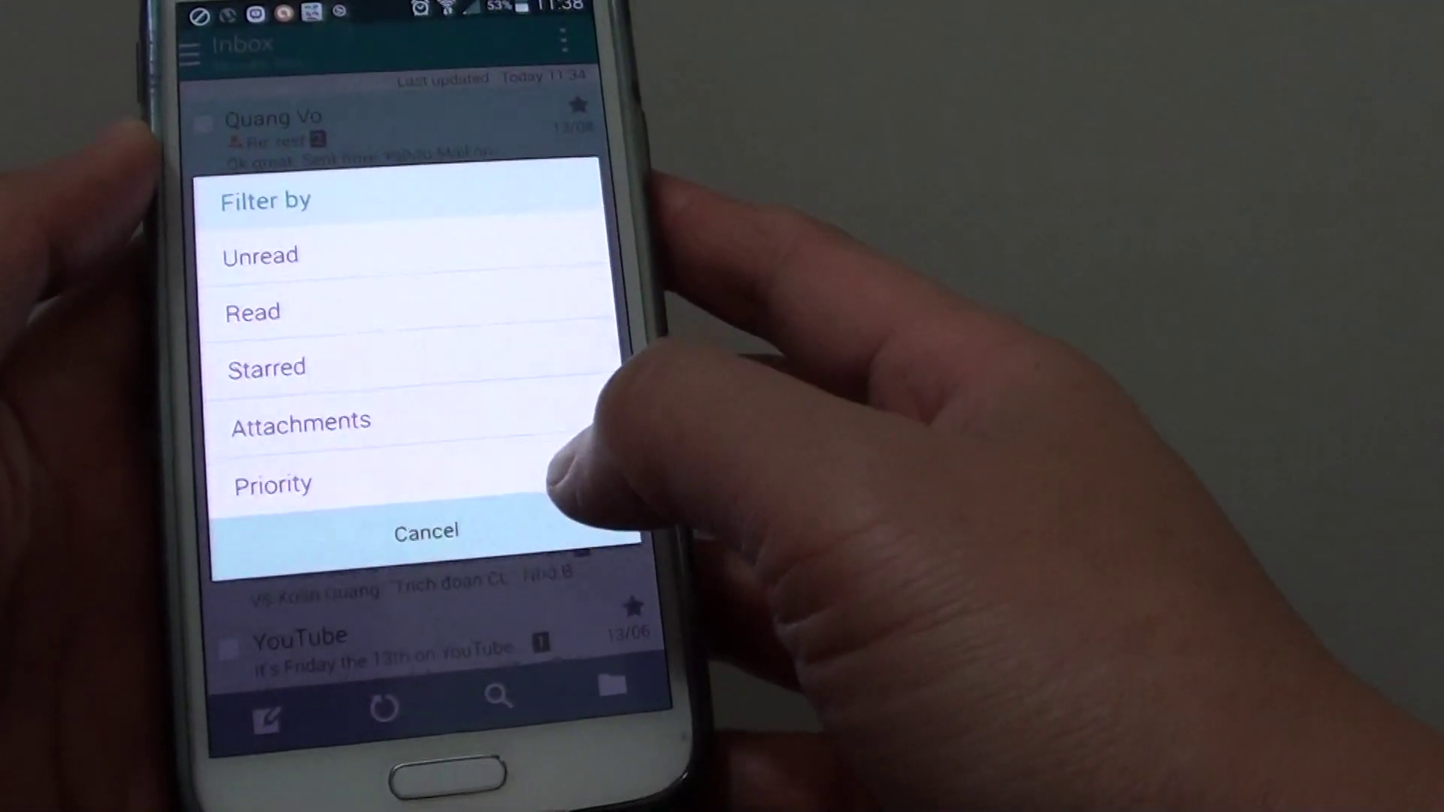
Cancel the Filter by dialog without filtering and go to the home screen
click(451, 512)
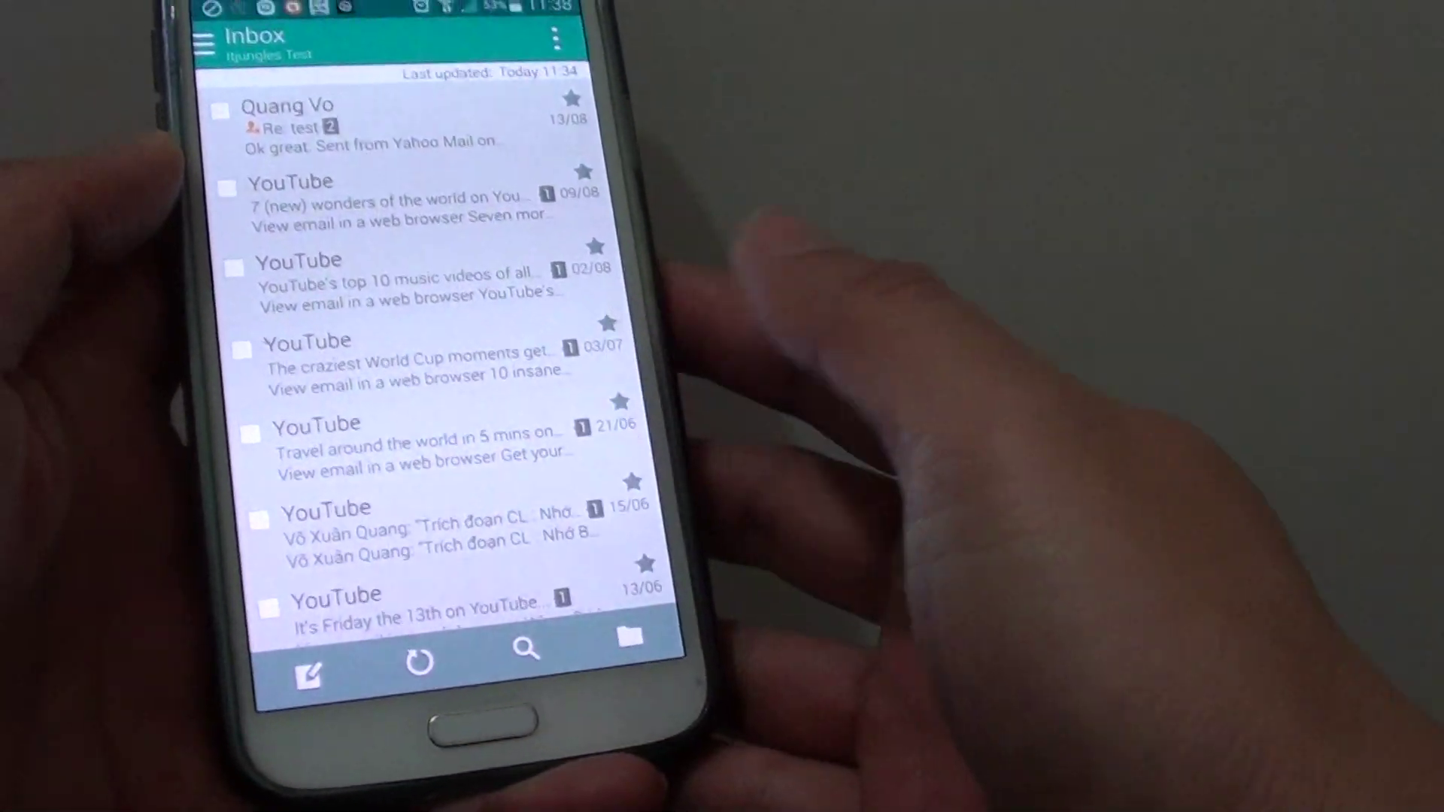
click(426, 700)
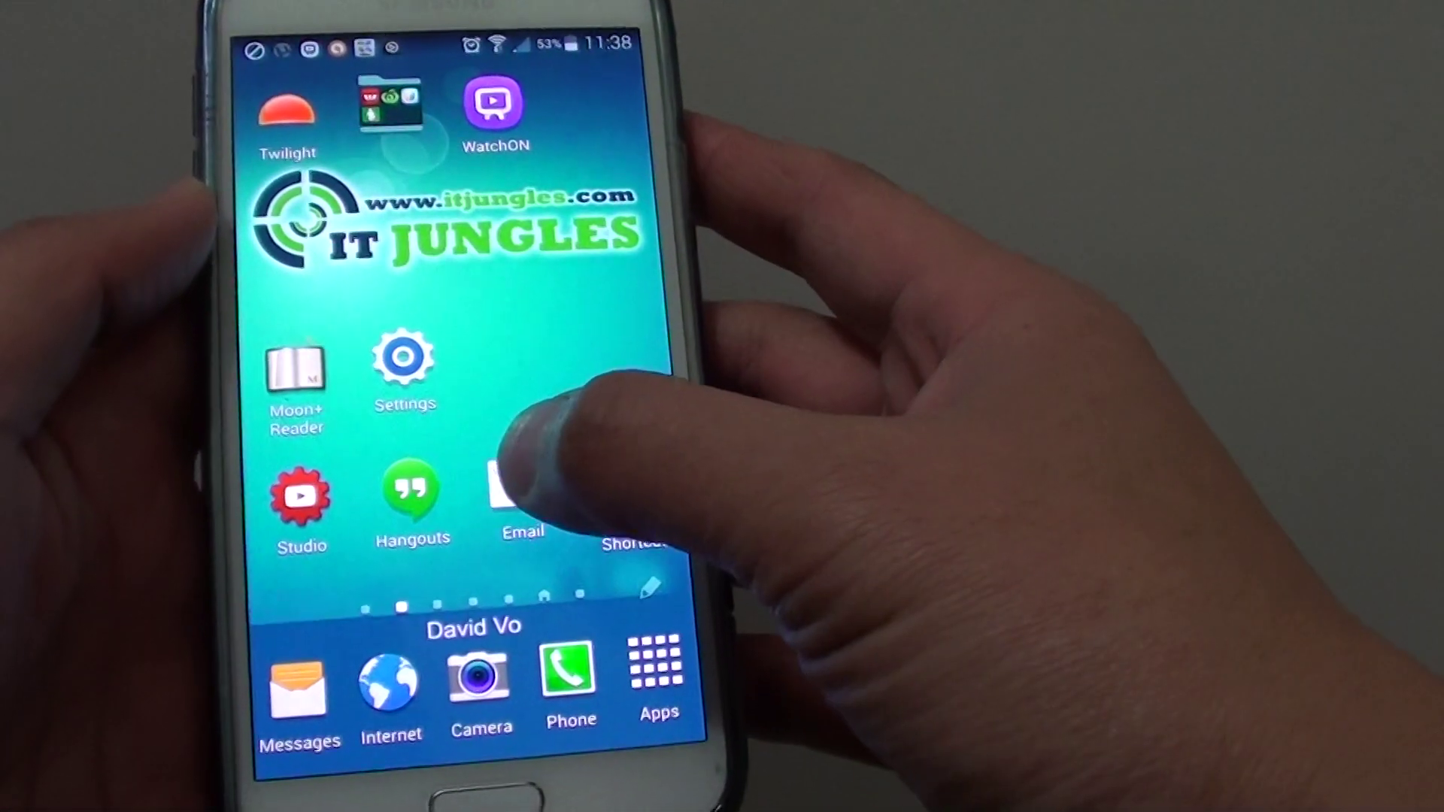
Reopen Email and filter the inbox to Unread, which shows No emails
click(527, 516)
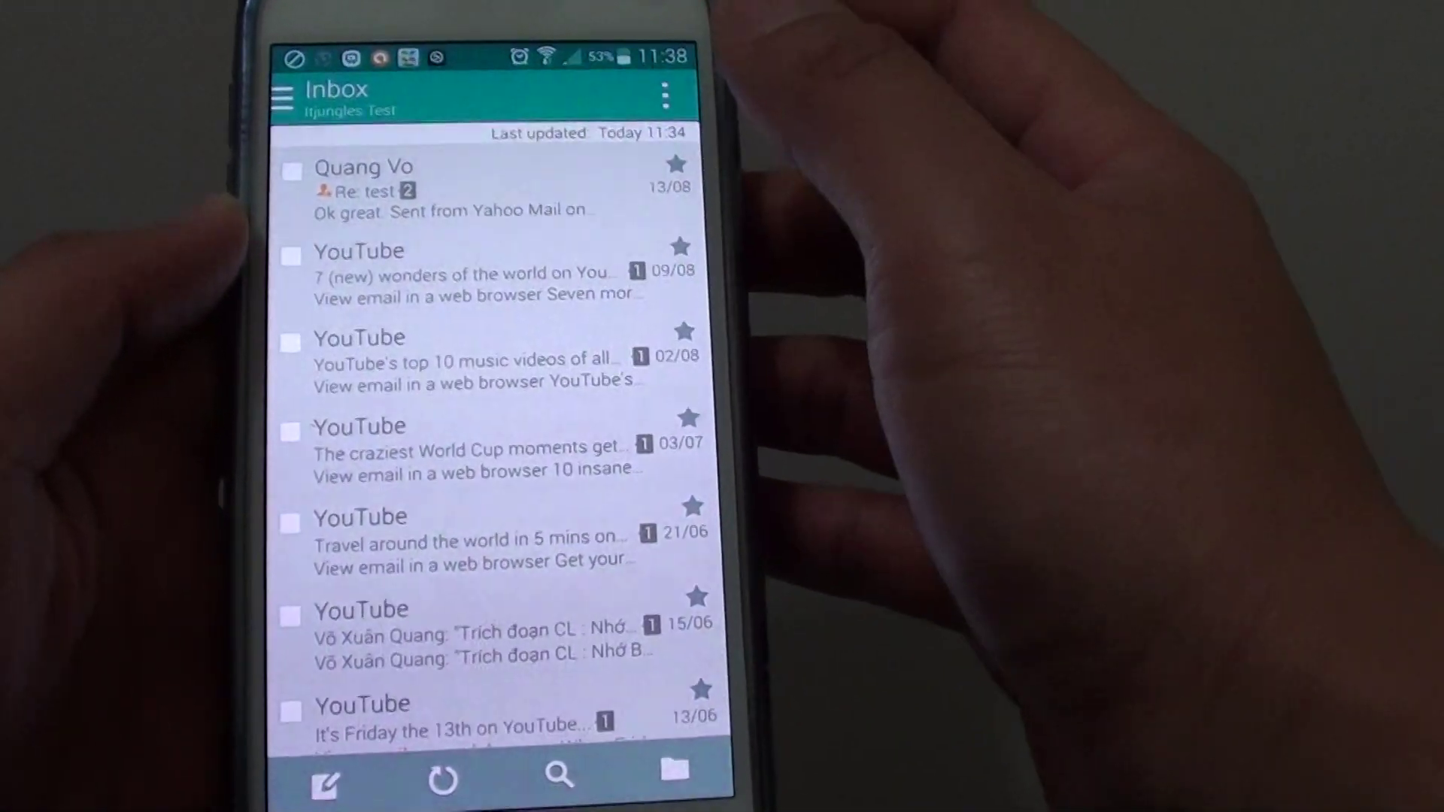
click(700, 127)
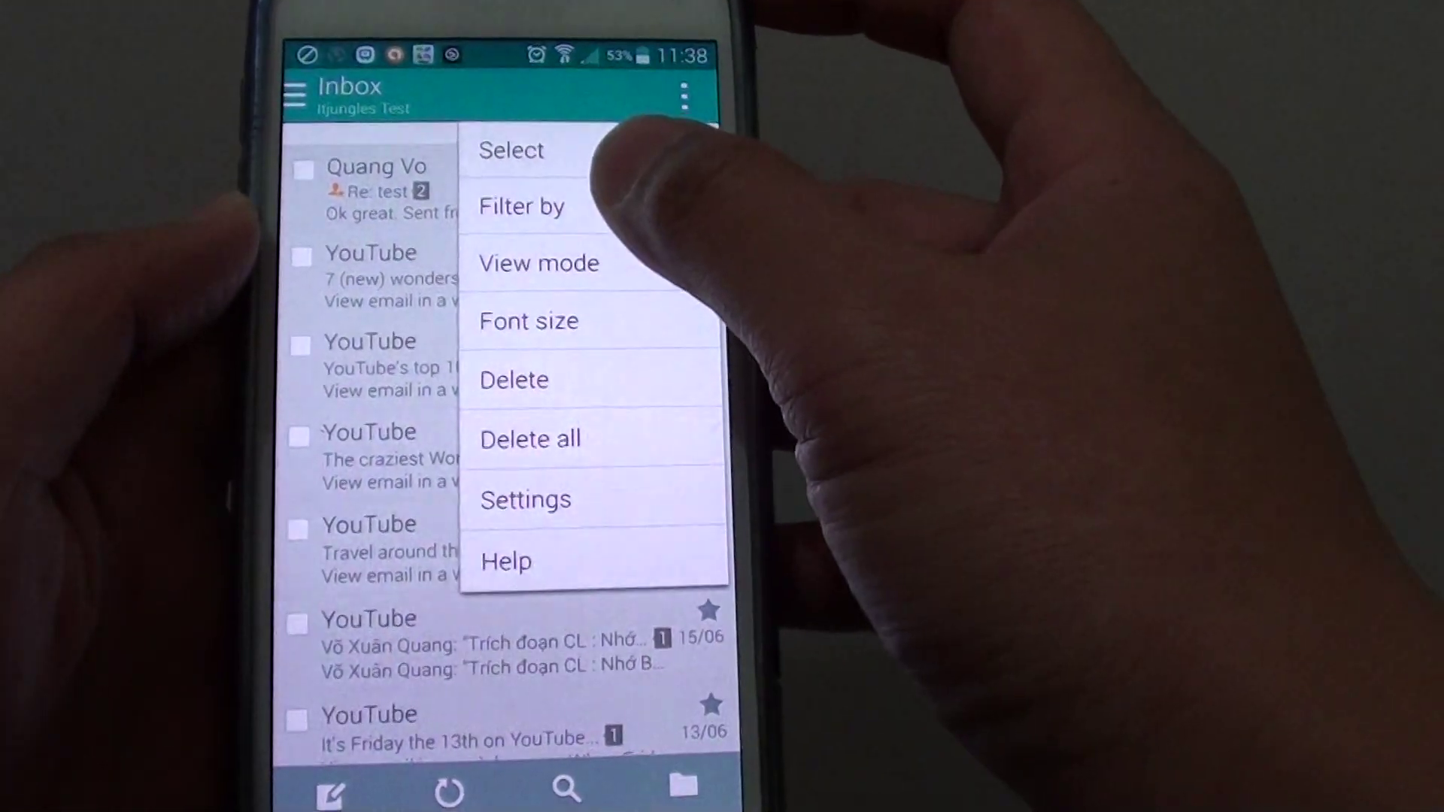
click(610, 206)
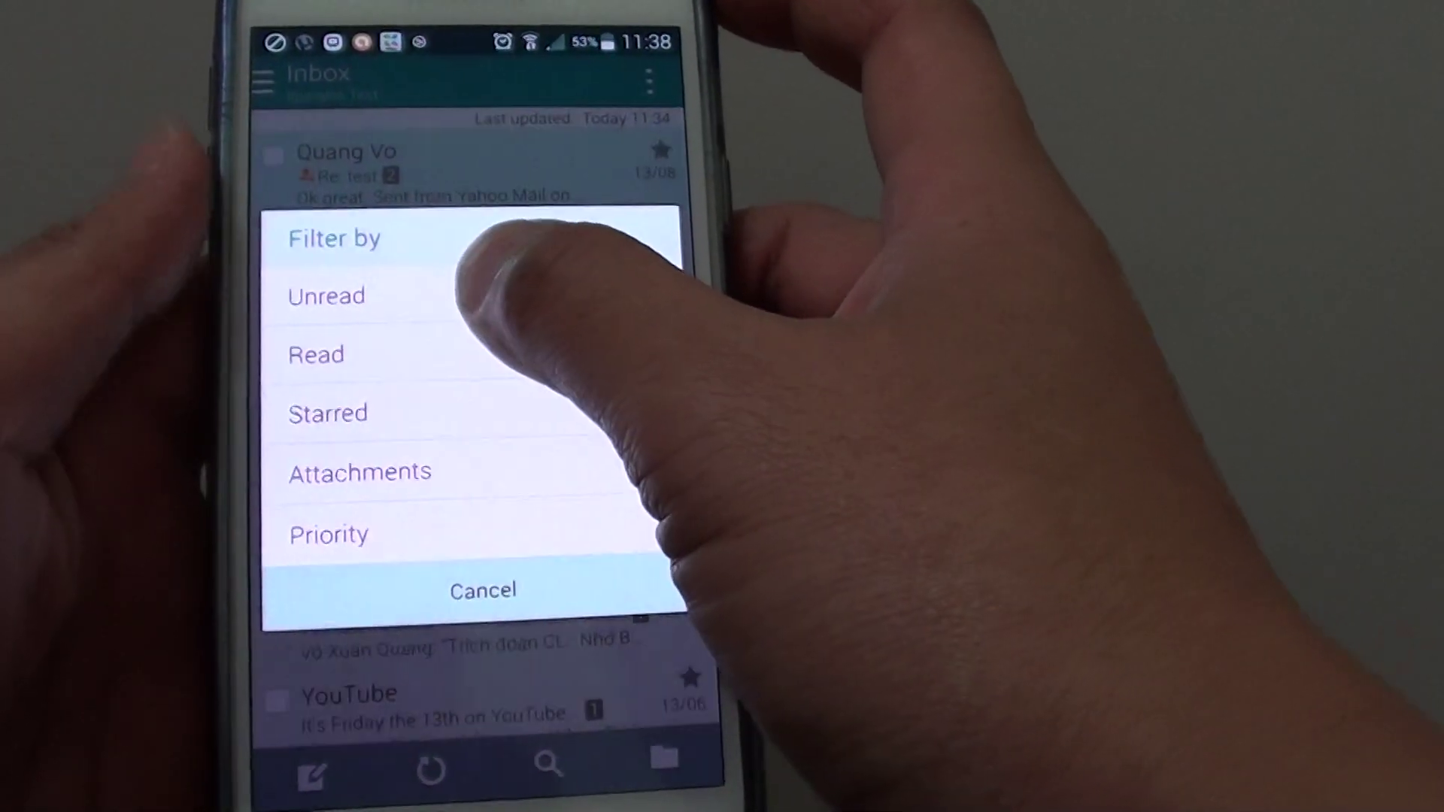
click(496, 301)
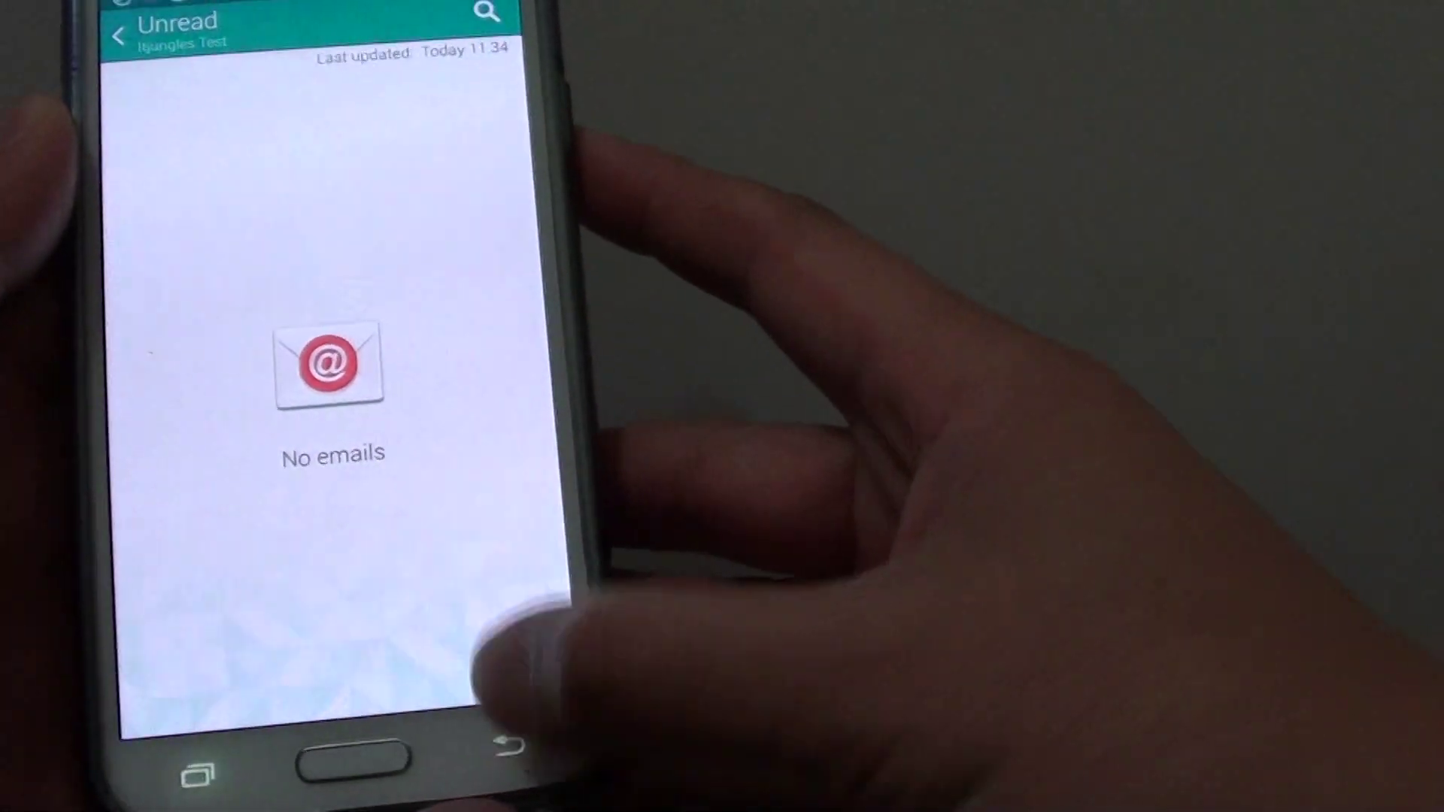
click(508, 733)
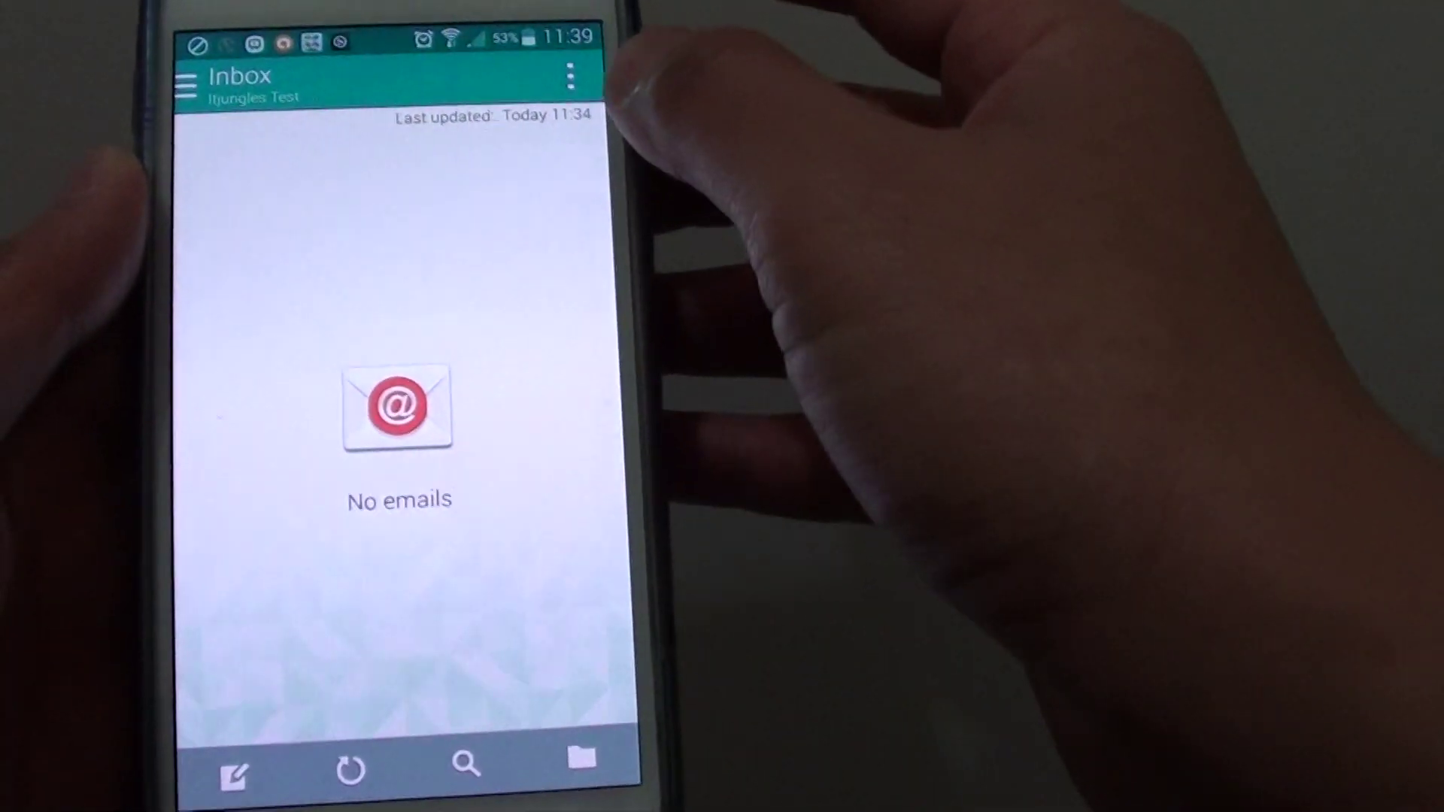
click(610, 94)
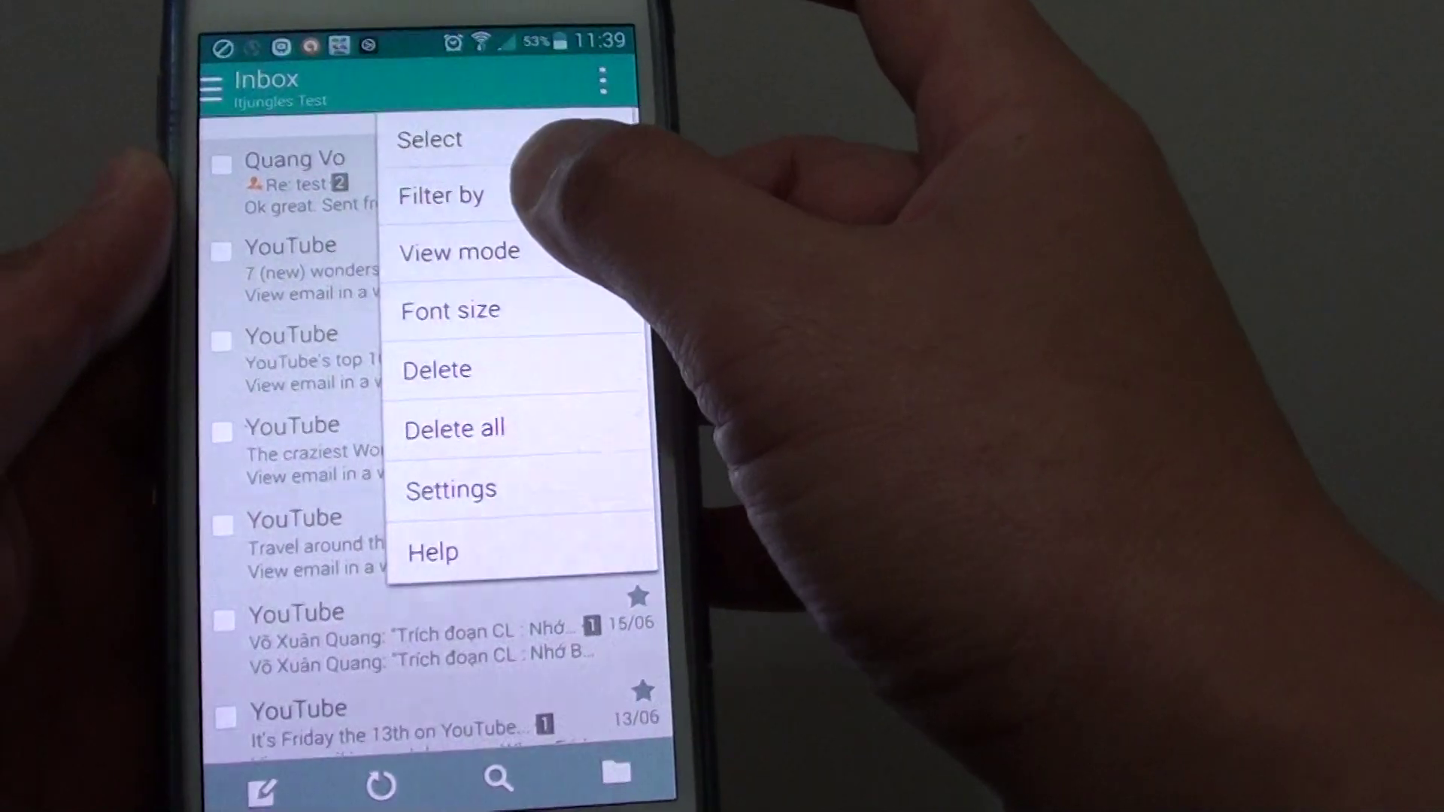
click(485, 188)
click(255, 365)
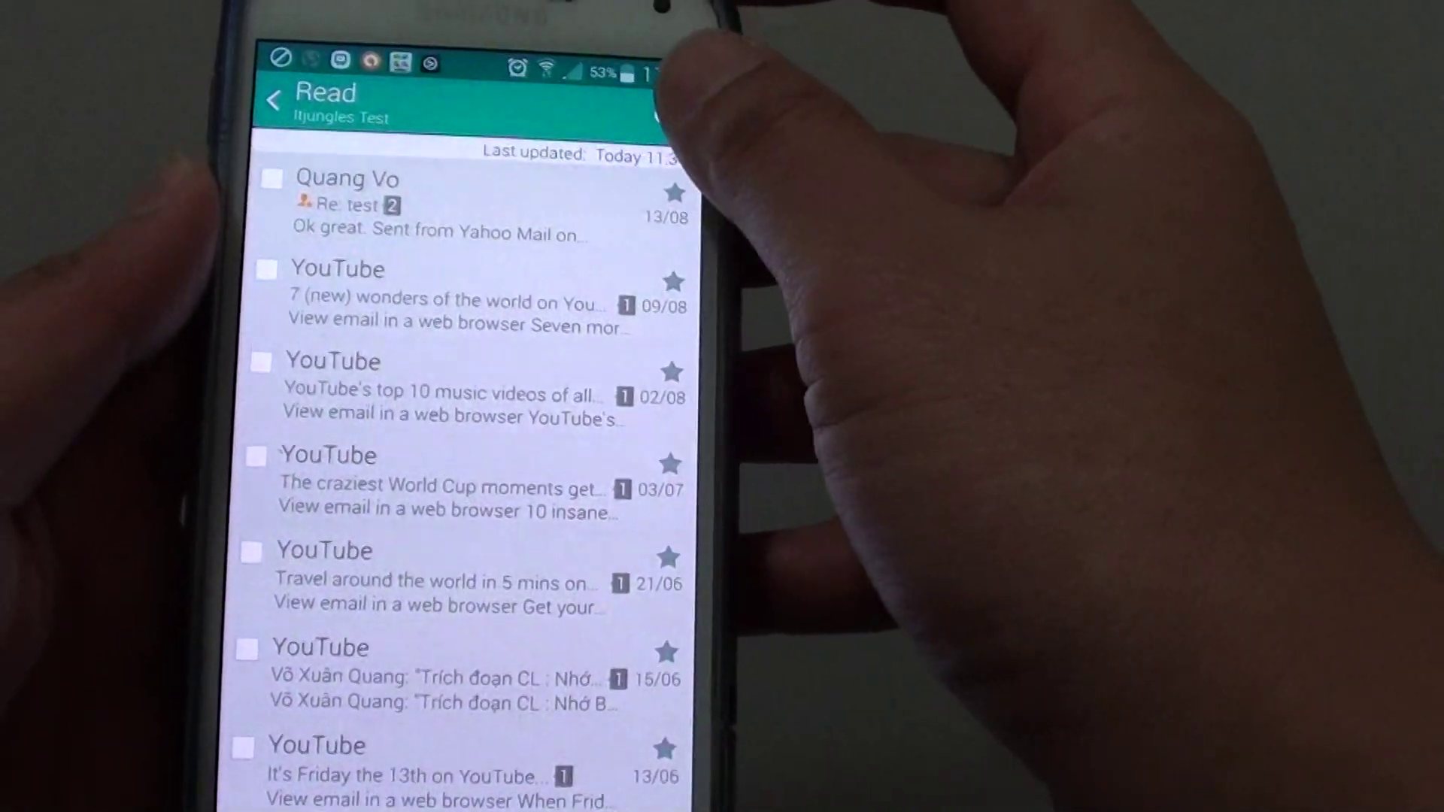
click(668, 107)
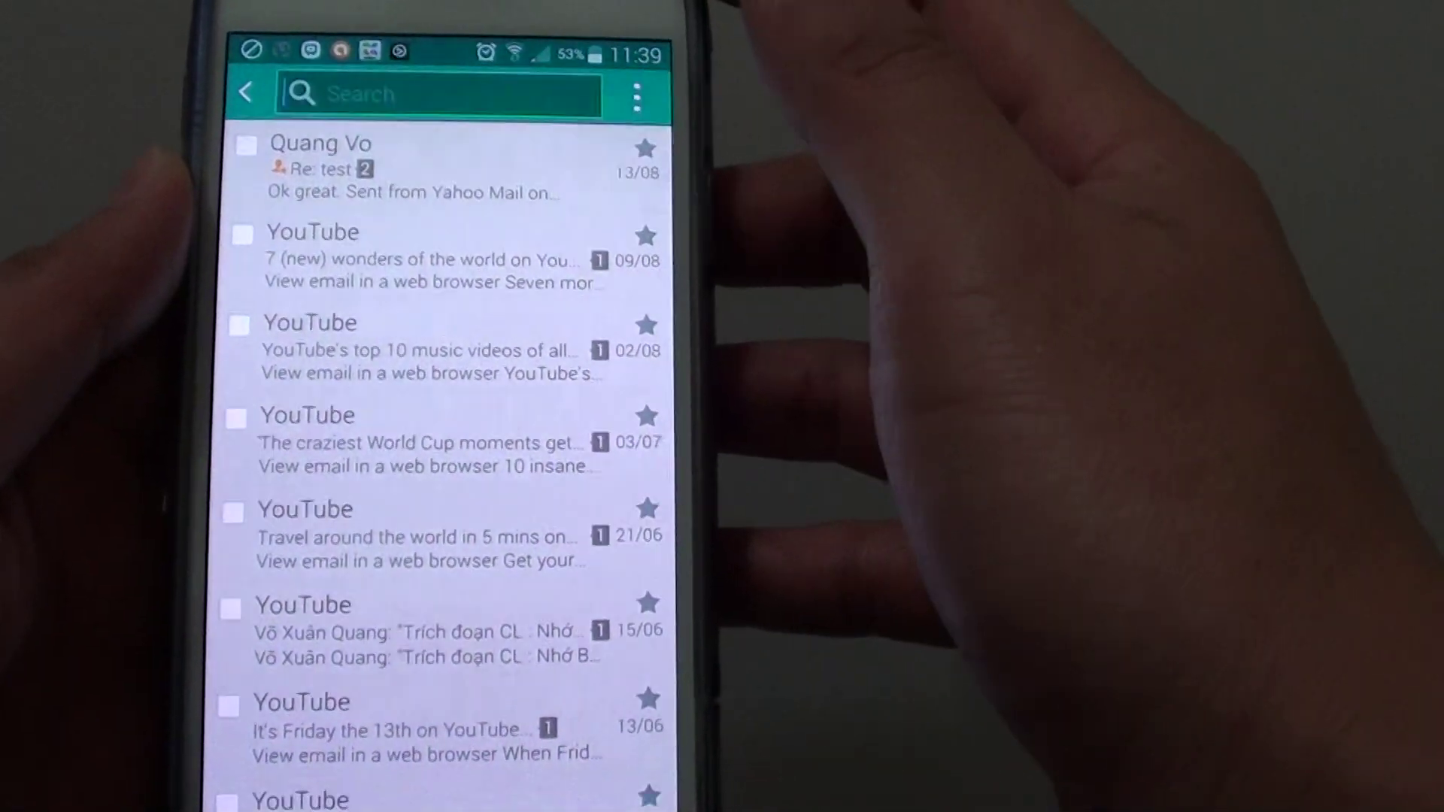